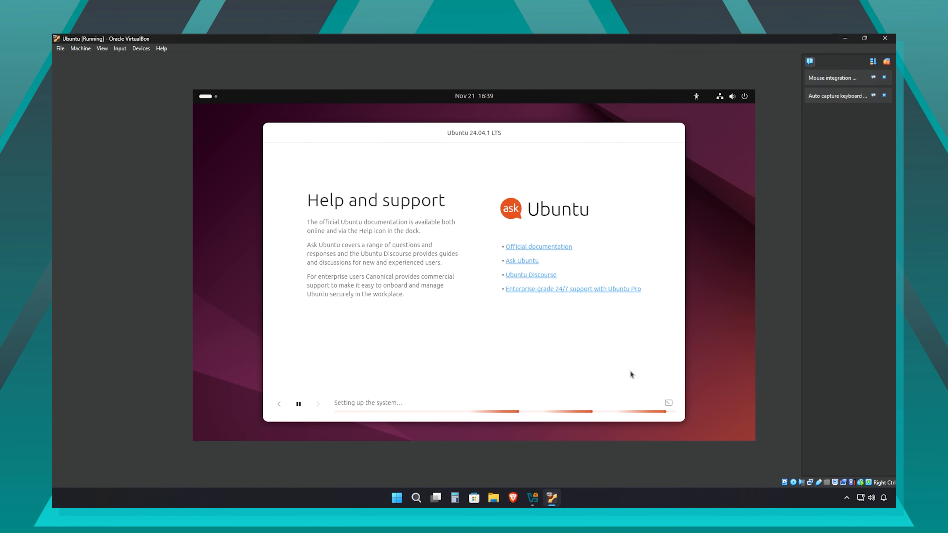
Restart the virtual machine at the end of the Ubuntu installation and acknowledge the removal of the installation medium.
click(528, 376)
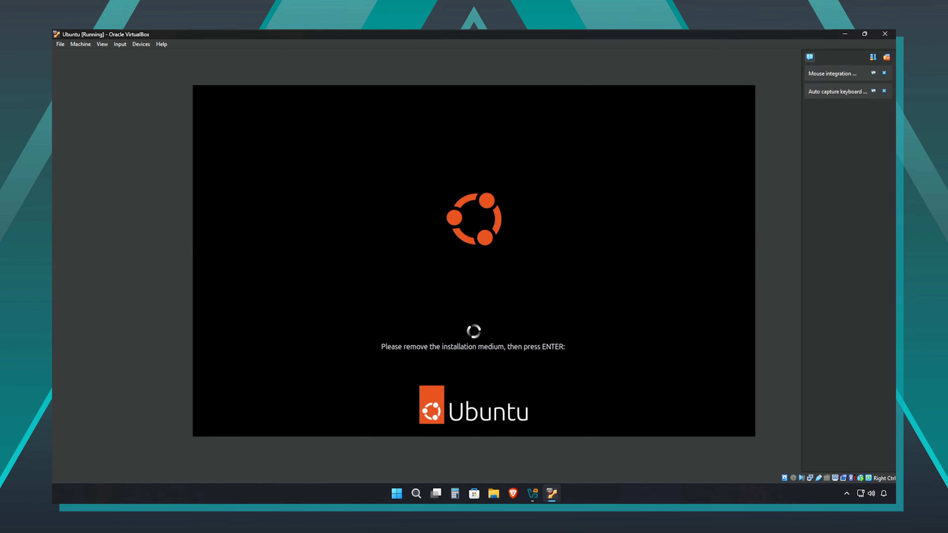
key(Return)
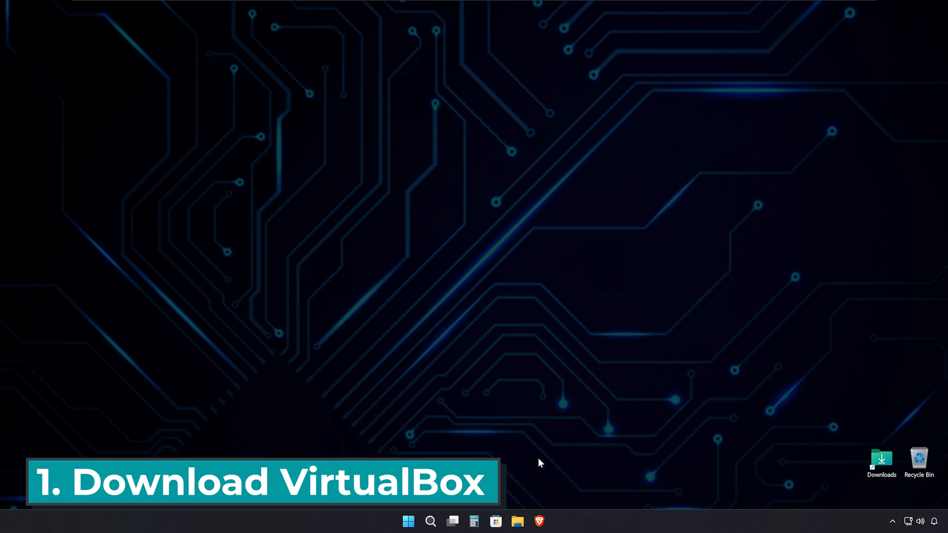
Open the Brave browser, search the web for "virtual box" and open the official Oracle VirtualBox site.
click(540, 521)
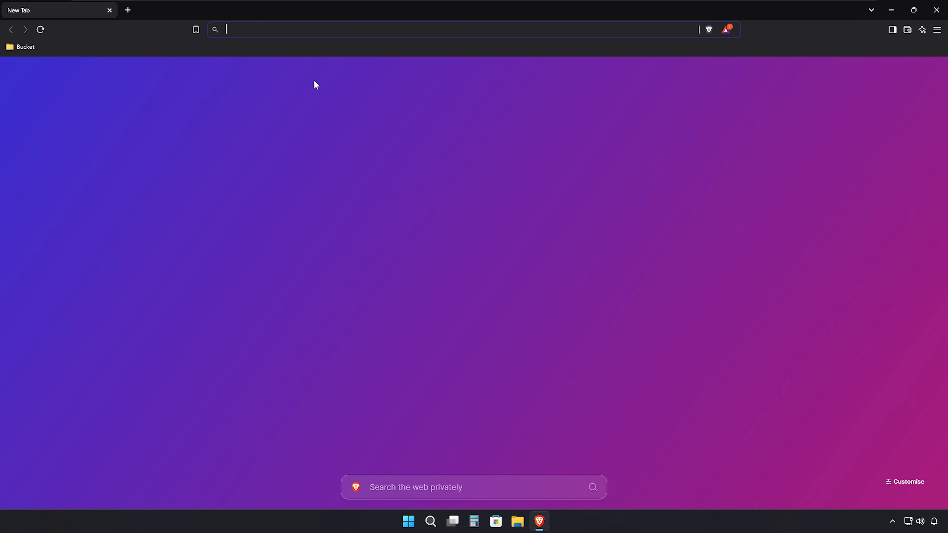
text(virtual box)
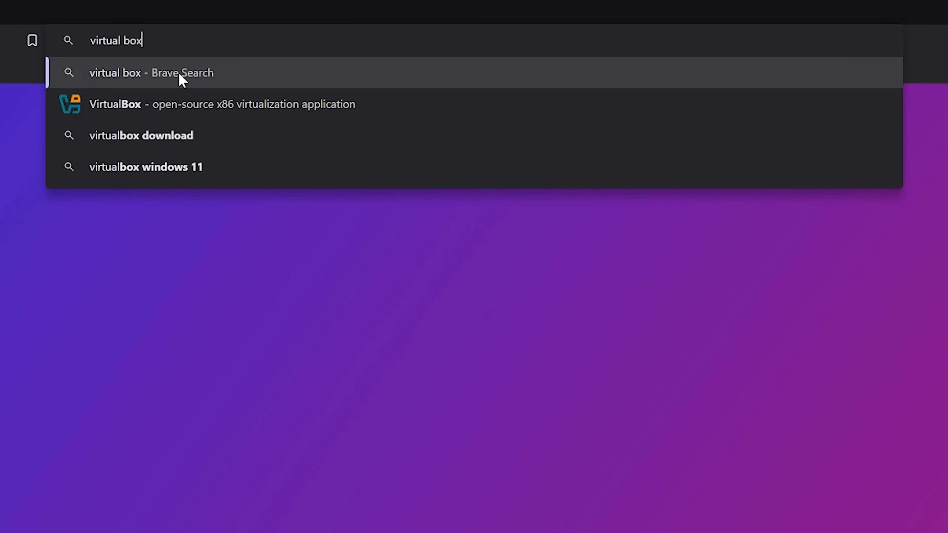
key(Return)
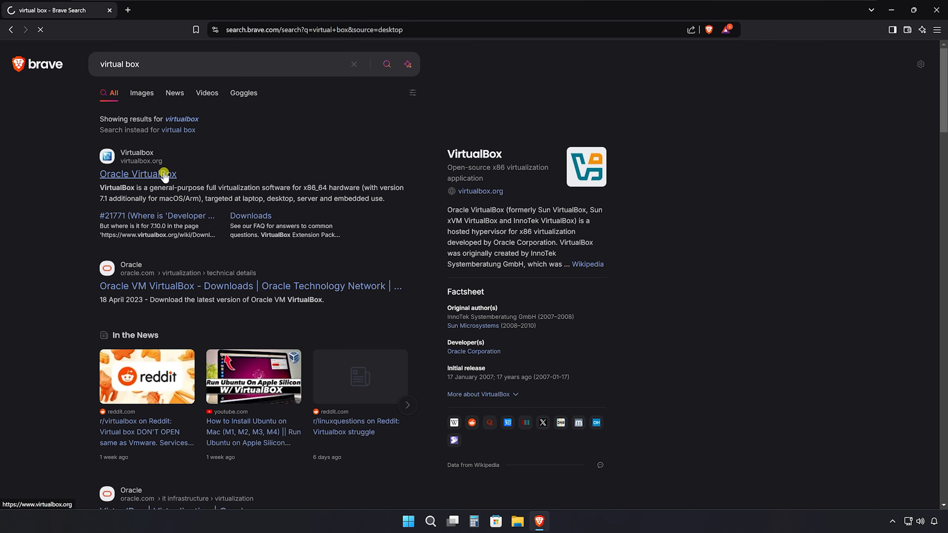
click(368, 265)
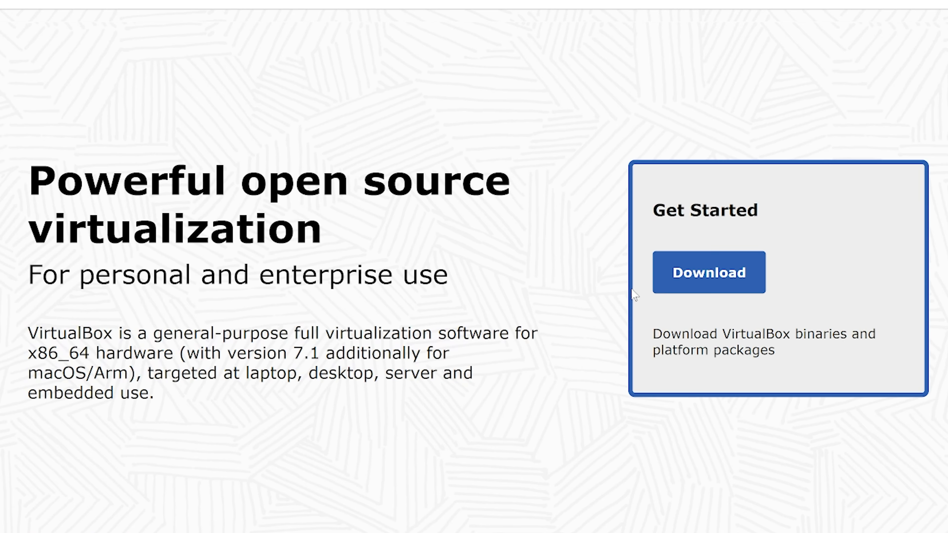
Download the VirtualBox 7.1.4 package for Windows hosts, saving VirtualBox-7.1.4-165100-Win.exe in the Downloads folder.
click(709, 280)
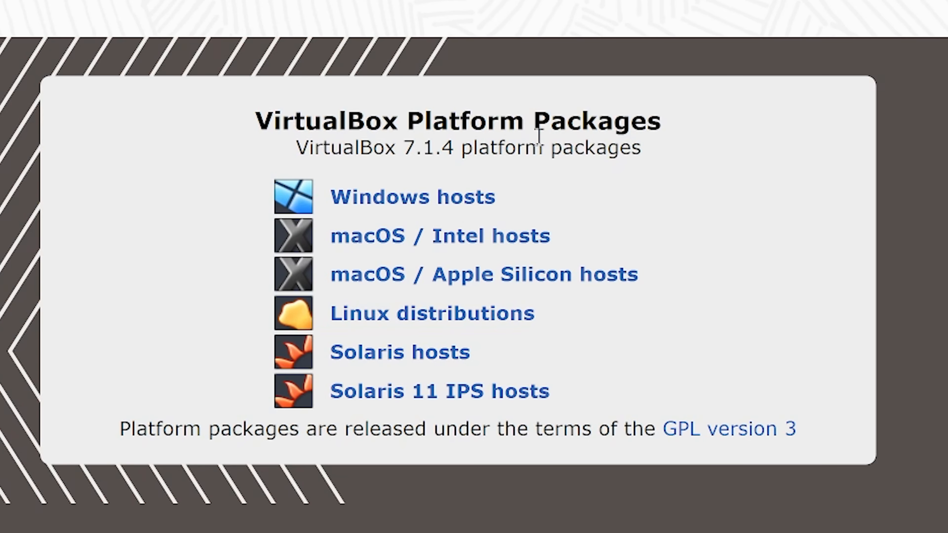
click(452, 195)
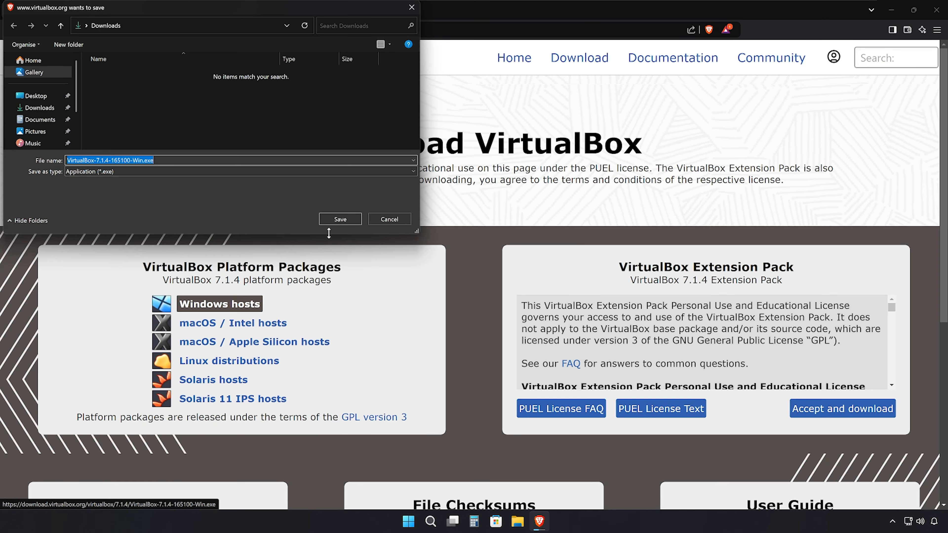
click(514, 113)
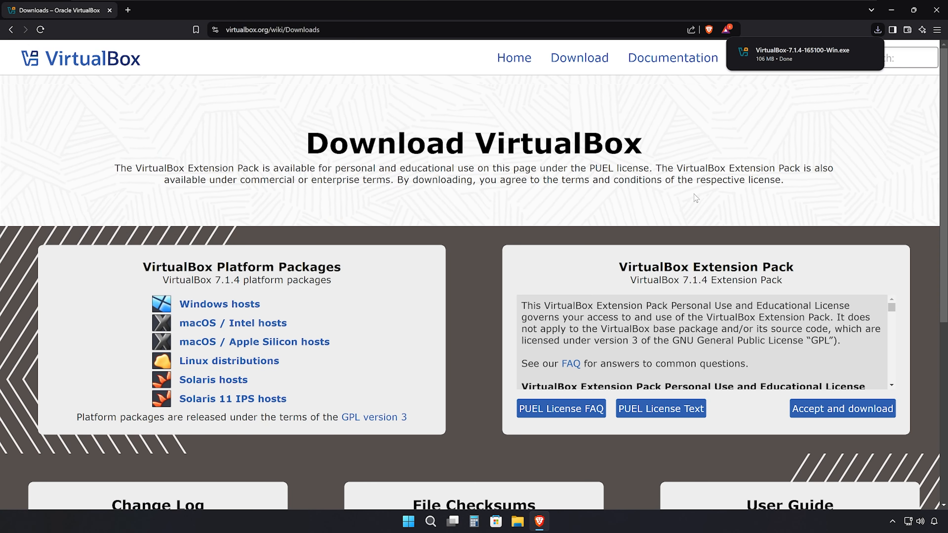
Close the browser, run VirtualBox-7.1.4-165100-Win.exe from the Downloads folder and allow it to make changes to the device.
click(937, 9)
key(super+e)
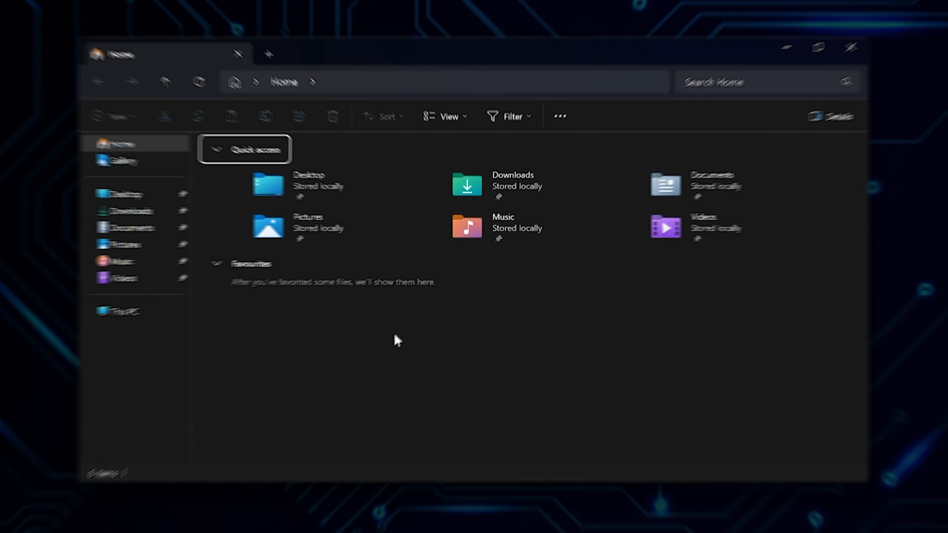
double_click(489, 203)
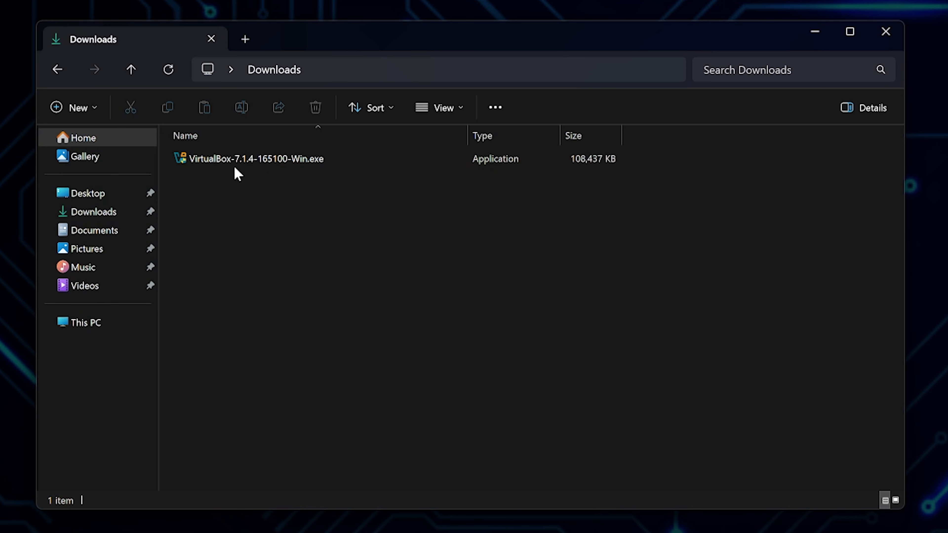
double_click(229, 161)
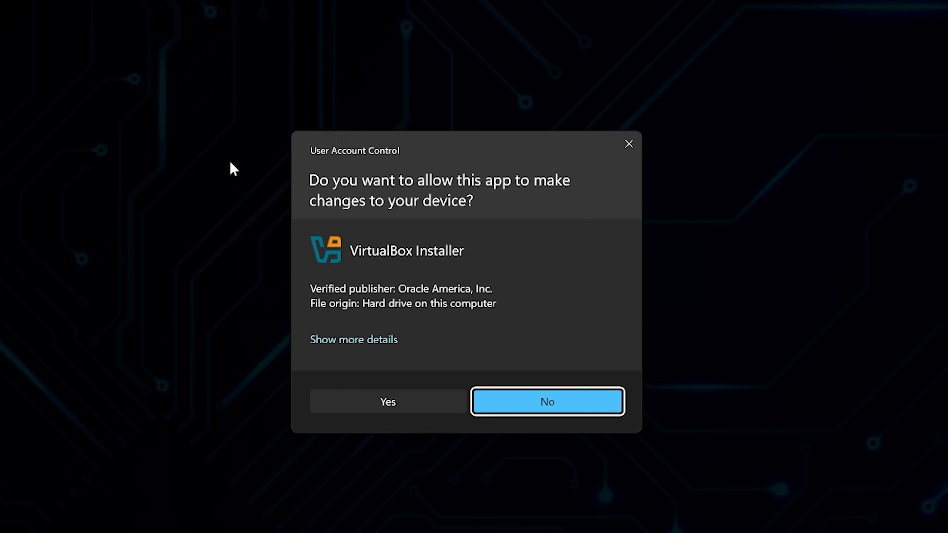
click(364, 394)
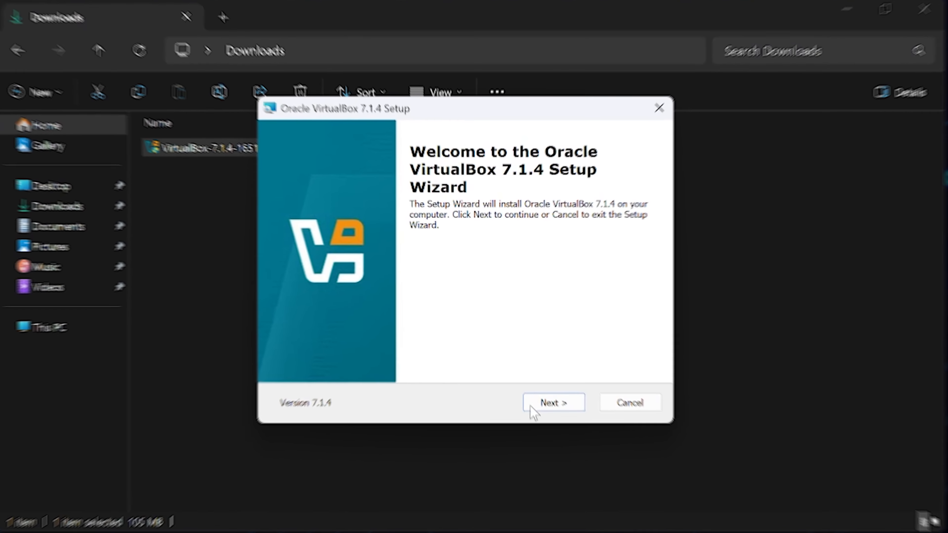
Begin the Oracle VirtualBox 7.1.4 setup and accept the terms of the End-User License Agreement.
click(531, 406)
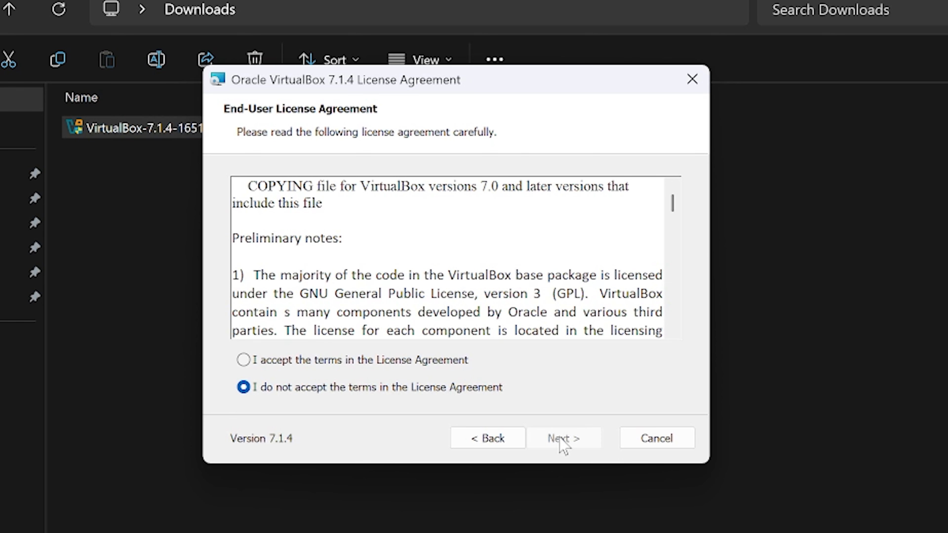
click(421, 362)
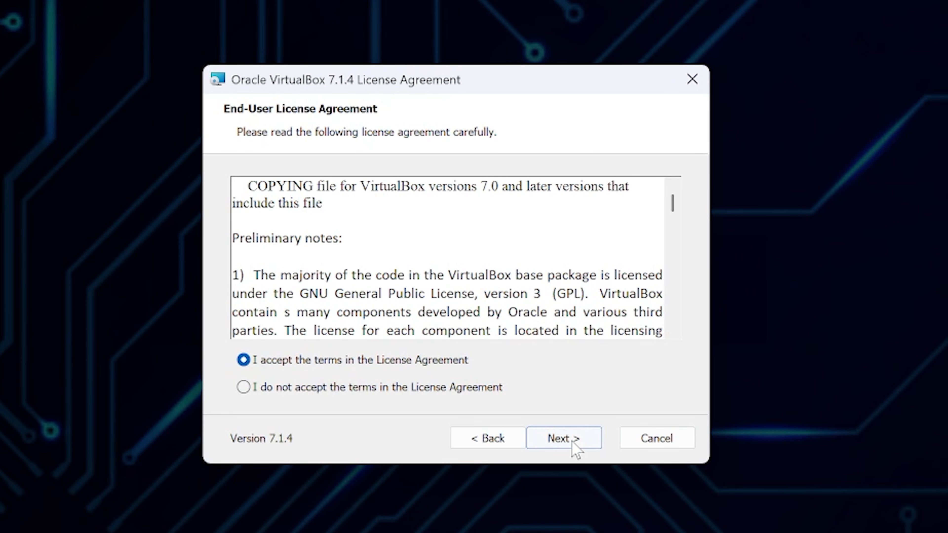
click(573, 441)
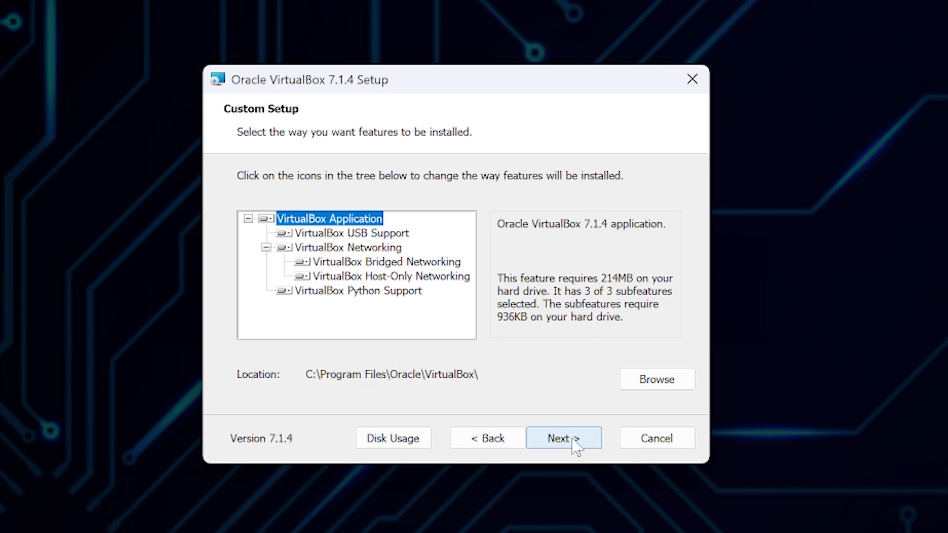
Keep the default features and install location, and proceed past the network interfaces and missing Python dependencies notices.
click(574, 442)
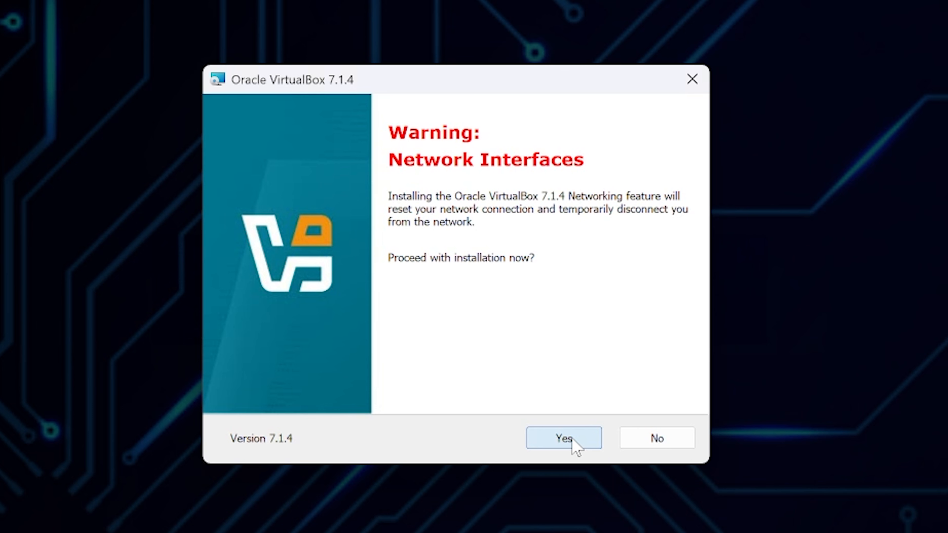
click(575, 445)
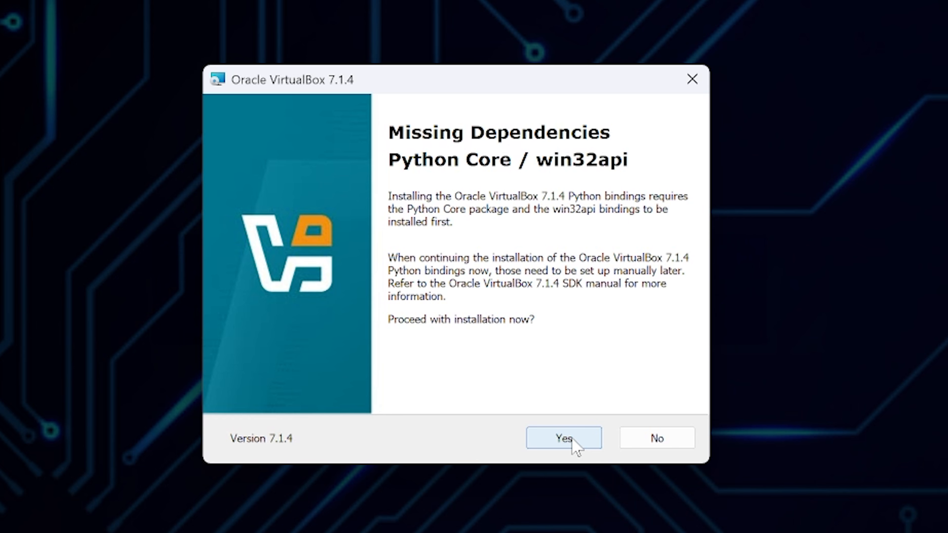
click(573, 442)
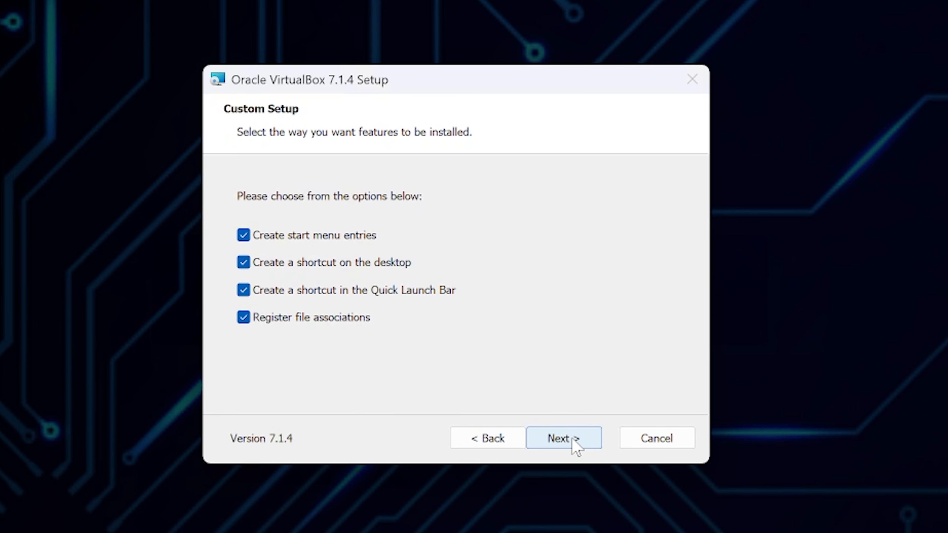
Keep all start menu, shortcut and file association options, install VirtualBox 7.1.4 and finish setup with the program set to start.
click(574, 445)
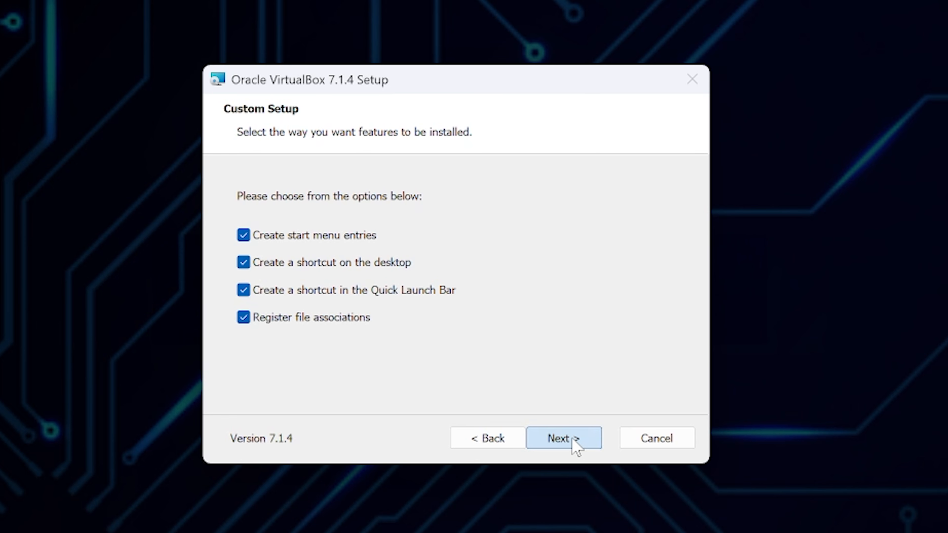
click(575, 445)
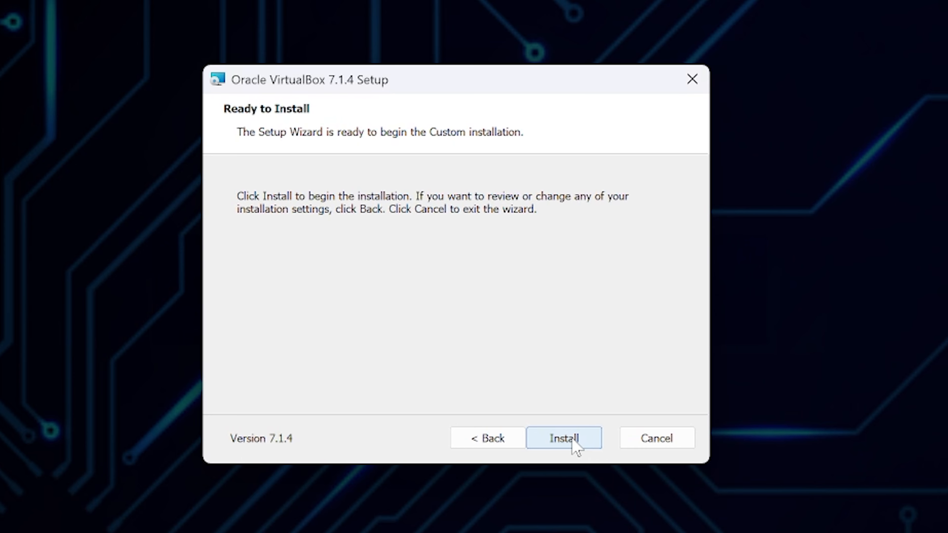
click(573, 442)
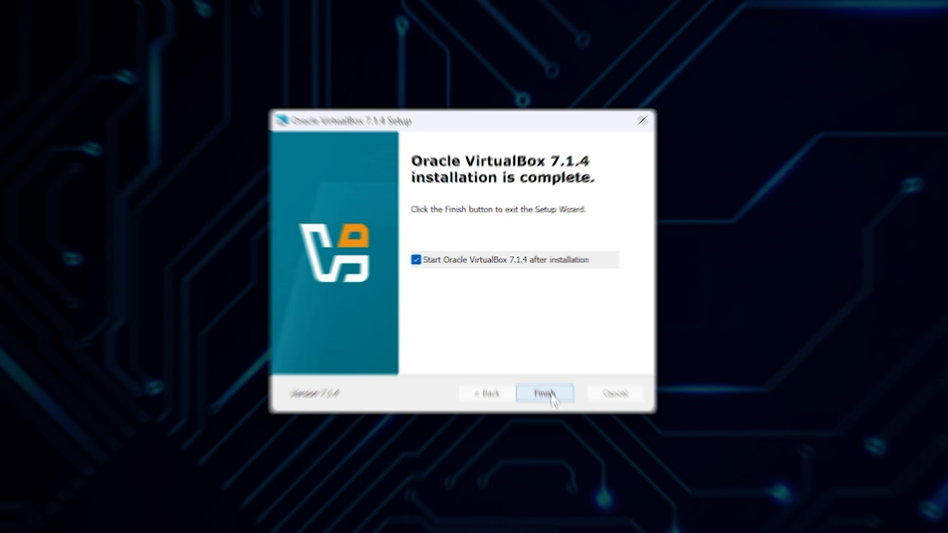
click(571, 440)
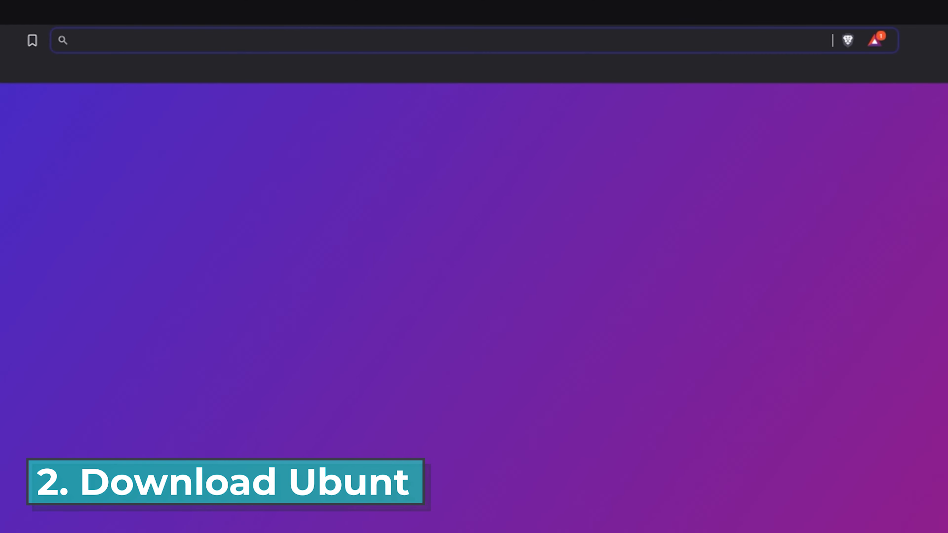
Search the web for "download ubuntu" in the Brave browser.
text(download ubunt)
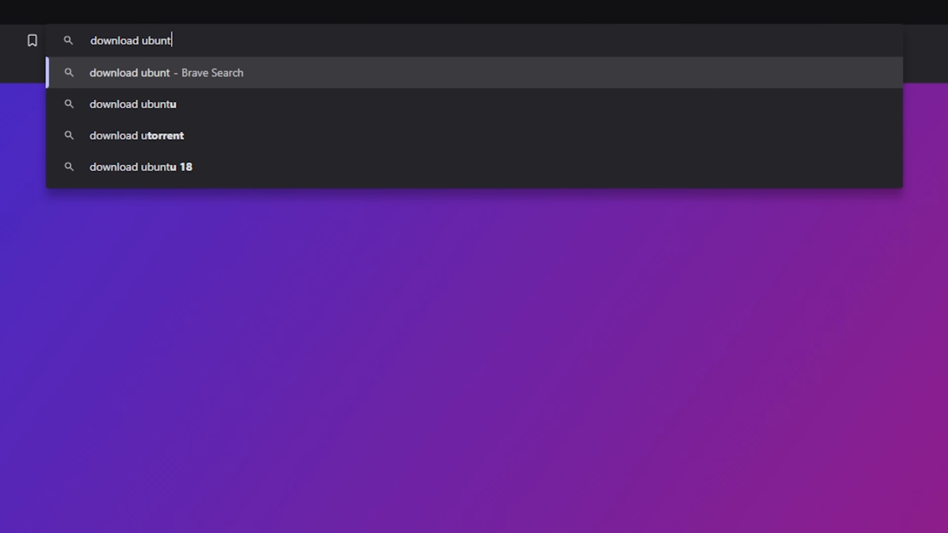
text(u)
key(Return)
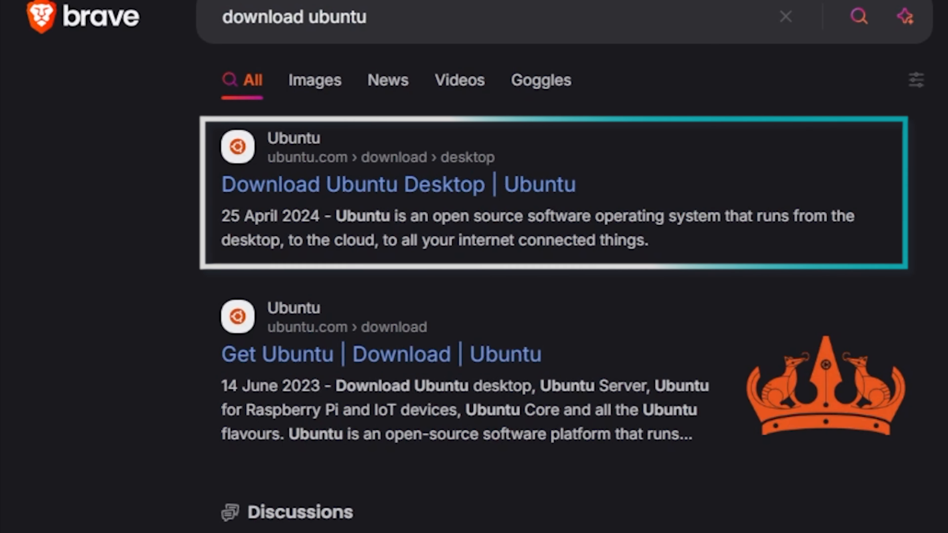
Open the Ubuntu Desktop download page and download 24.04.1 LTS, saving ubuntu-24.04.1-desktop-amd64.iso in the Downloads folder.
click(543, 187)
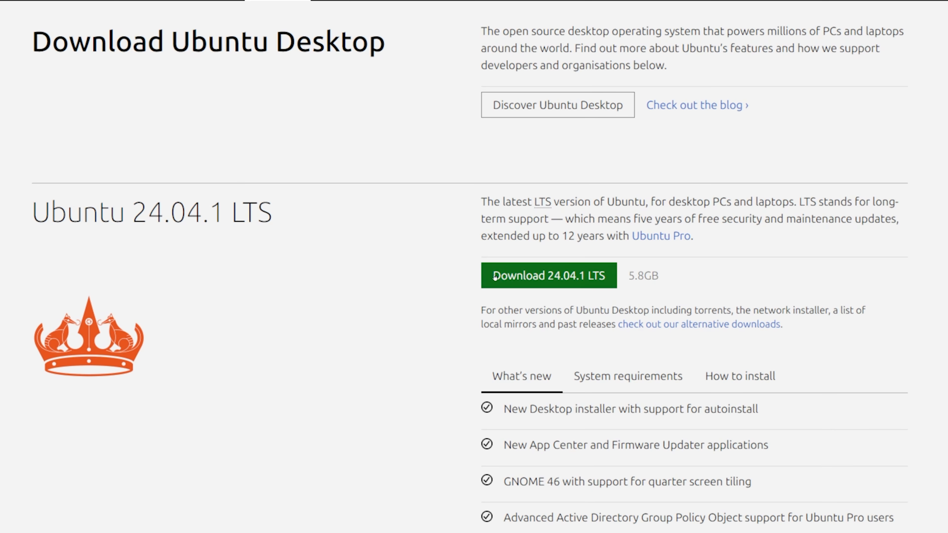
click(489, 303)
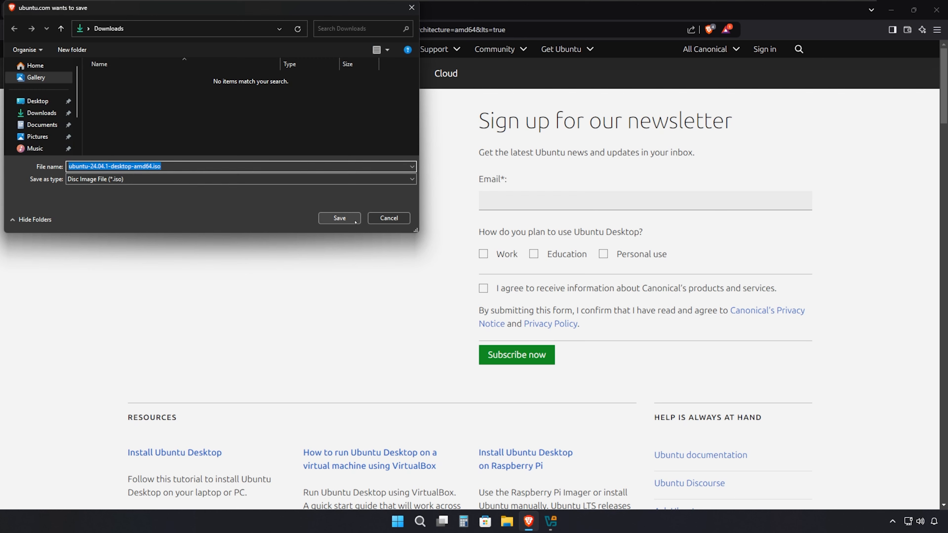
click(354, 220)
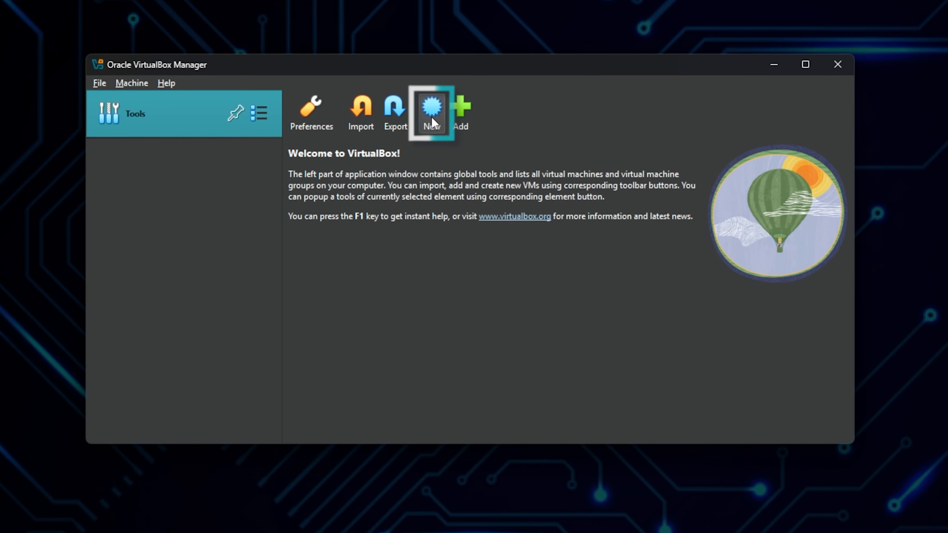
Start creating a new virtual machine in VirtualBox Manager and name it Ubuntu.
click(432, 117)
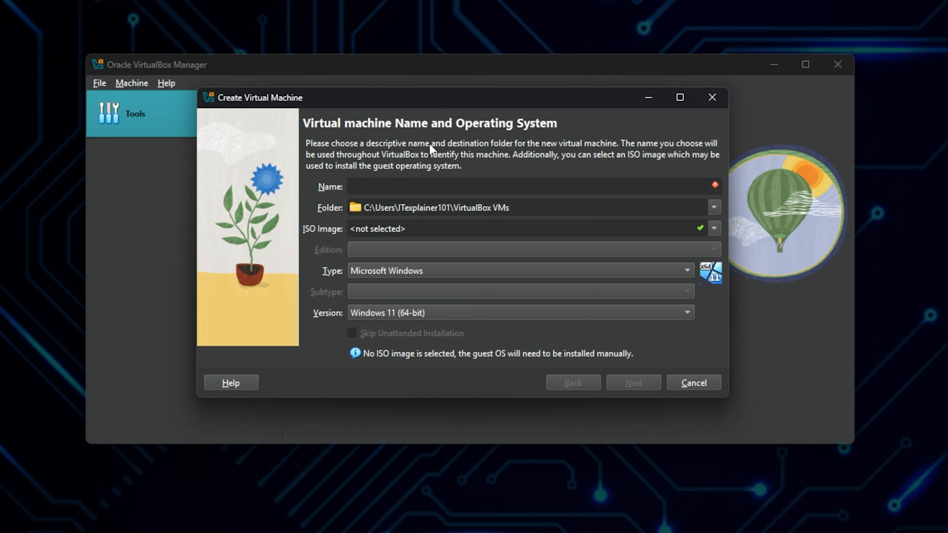
click(412, 187)
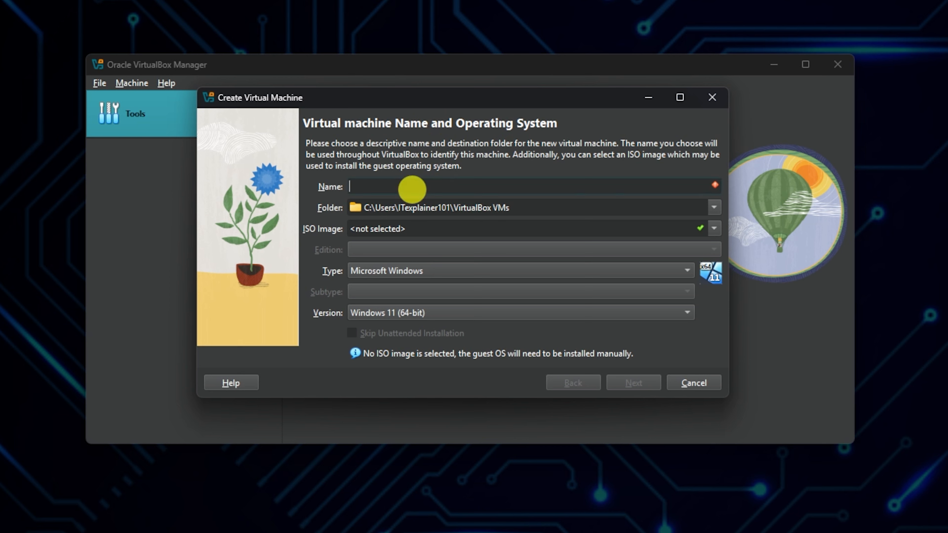
text(Ubuntu)
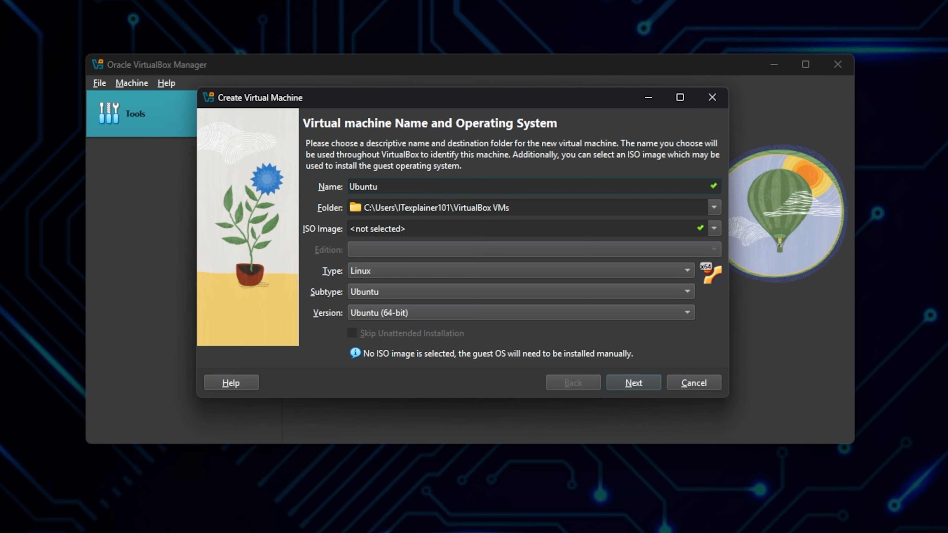
click(429, 149)
Choose ubuntu-24.04.1-desktop-amd64.iso from Downloads as the machine's ISO image and enable Skip Unattended Installation.
click(714, 228)
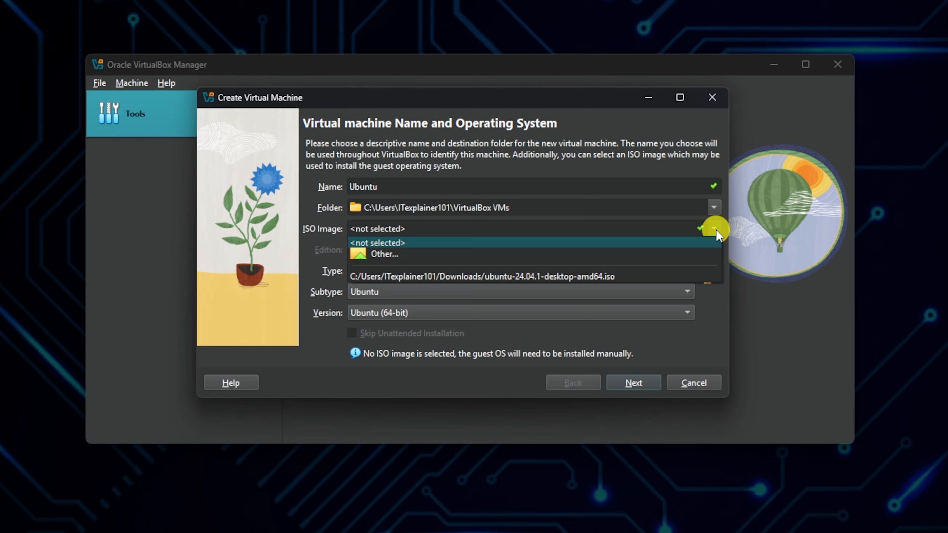
click(694, 258)
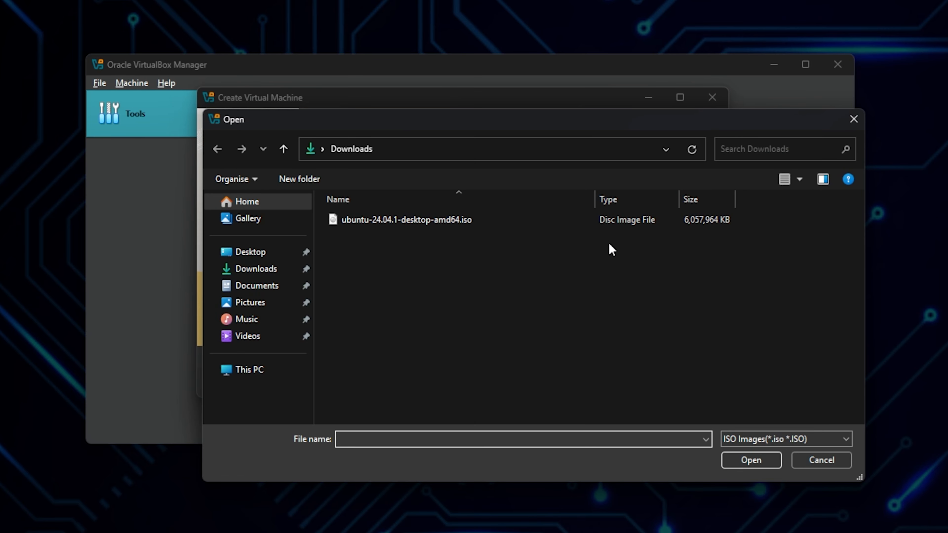
double_click(464, 220)
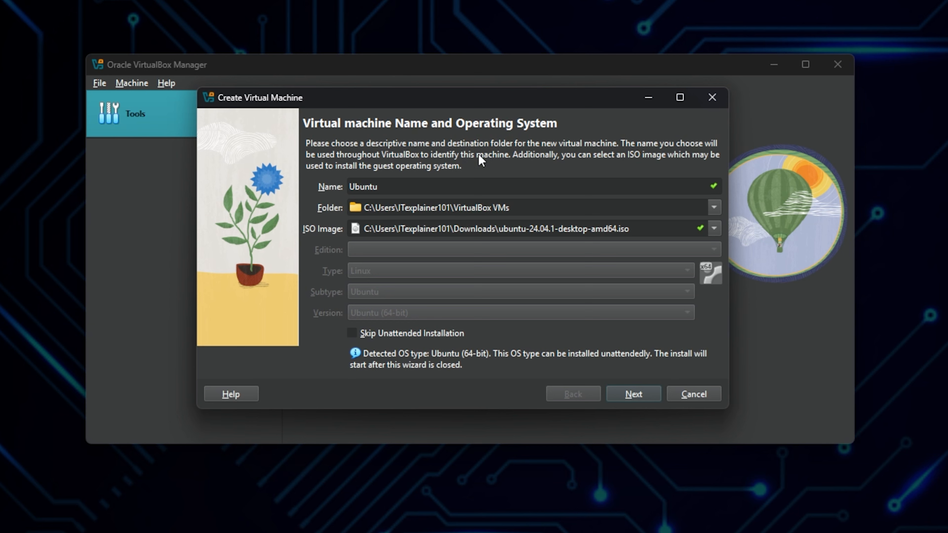
click(353, 333)
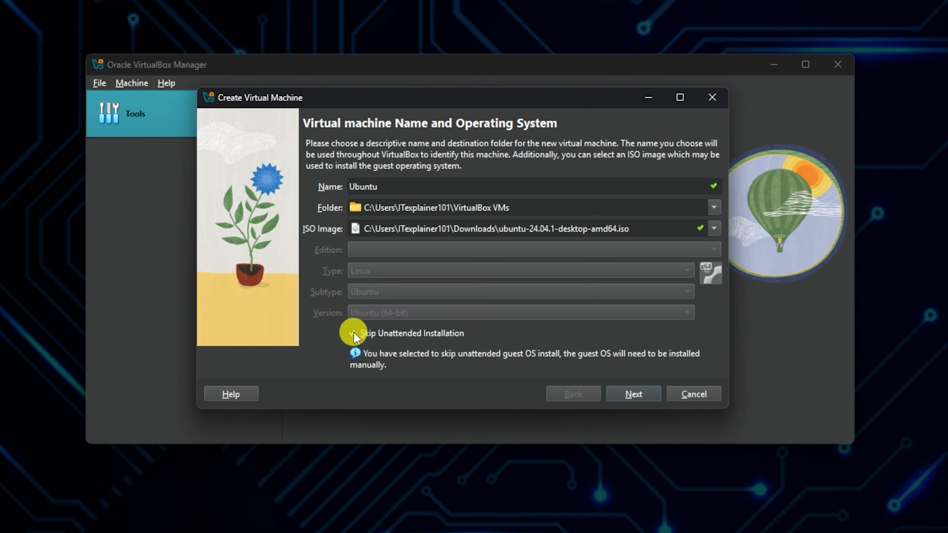
Set the virtual machine's base memory to 4096 MB and its processors to 4.
click(624, 395)
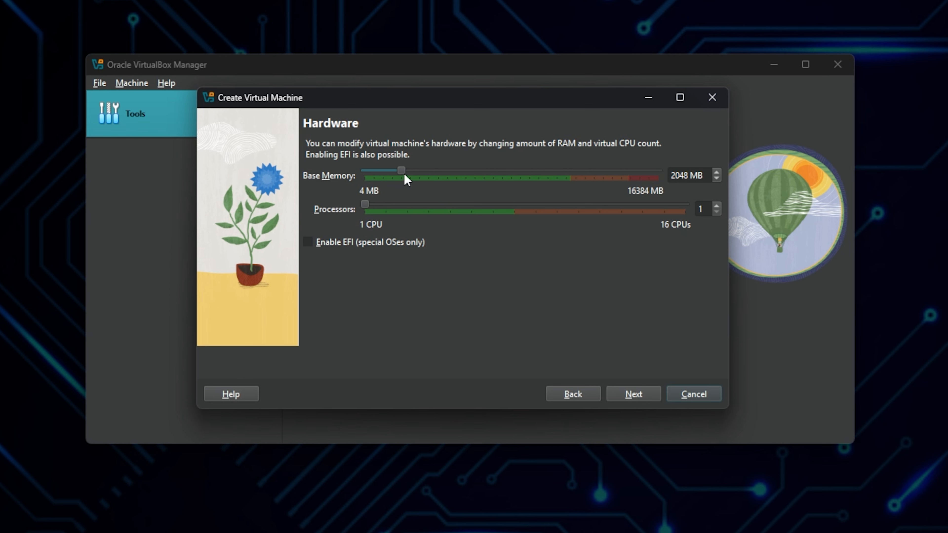
drag(403, 173, 439, 174)
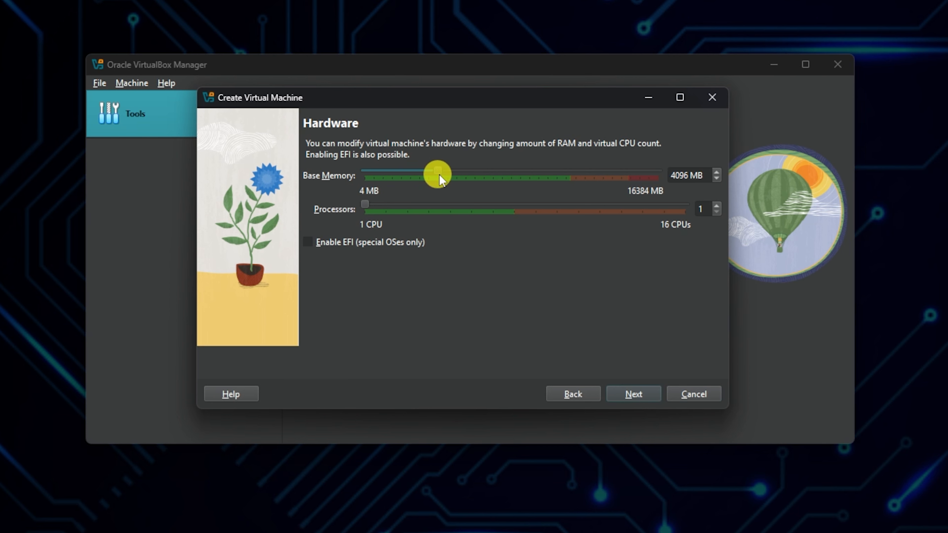
drag(368, 205, 429, 205)
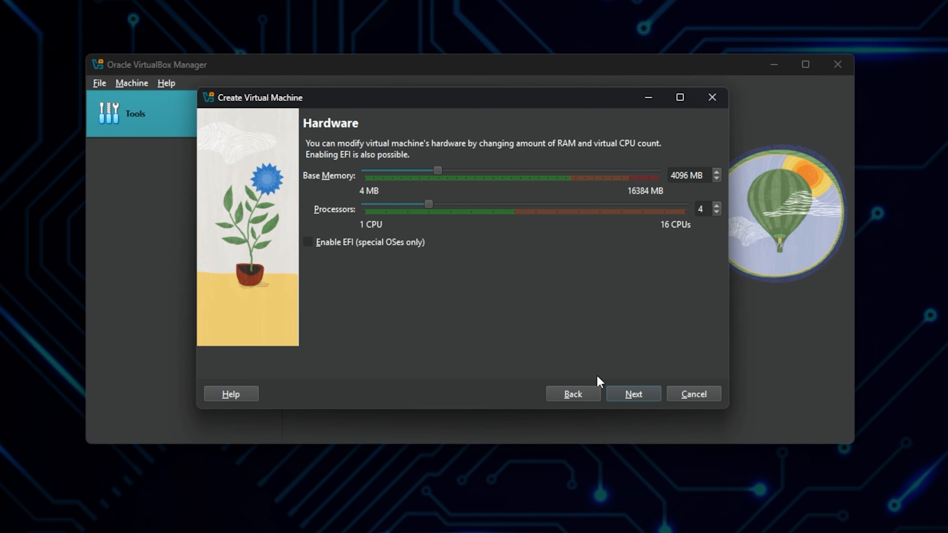
Accept a new 25.00 GB virtual hard disk without pre-allocation and finish creating the virtual machine.
click(634, 395)
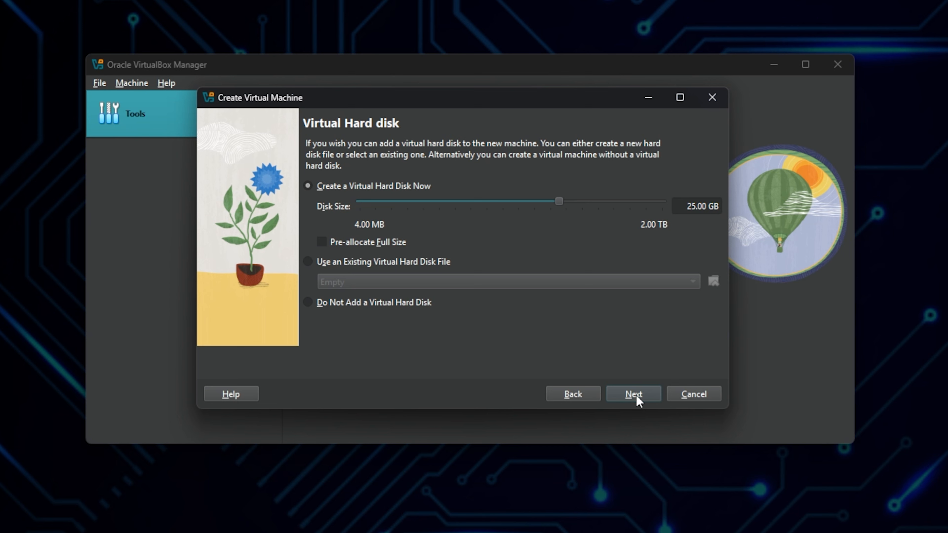
click(636, 396)
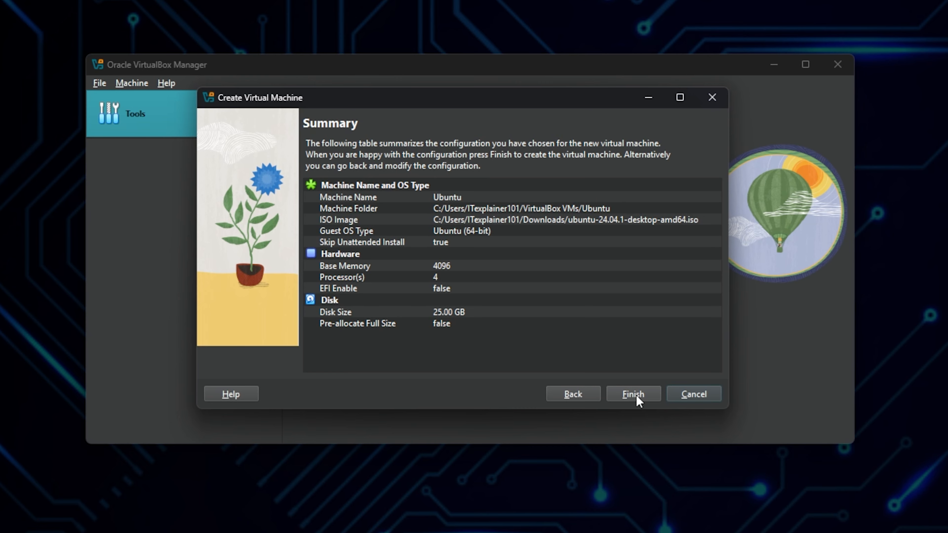
click(637, 396)
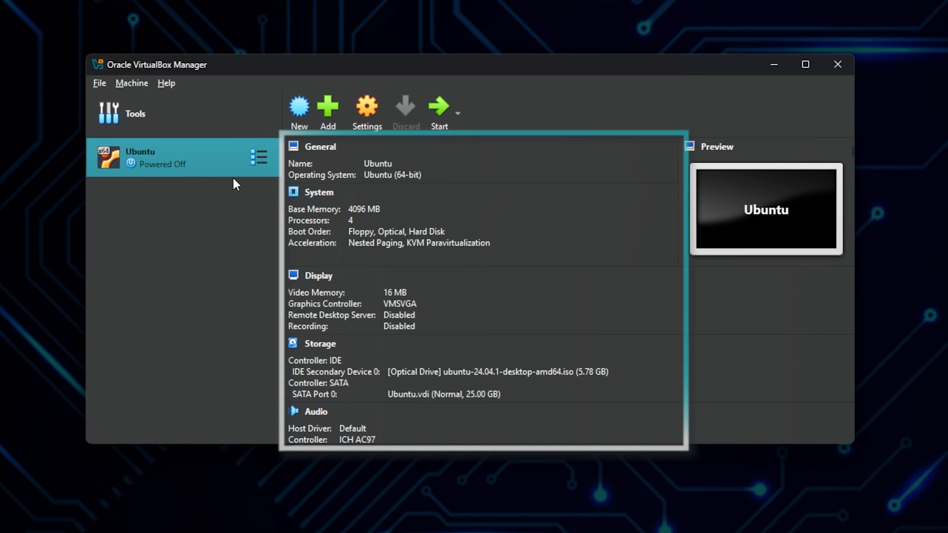
Look over the Ubuntu machine's settings and close them without making changes.
click(371, 114)
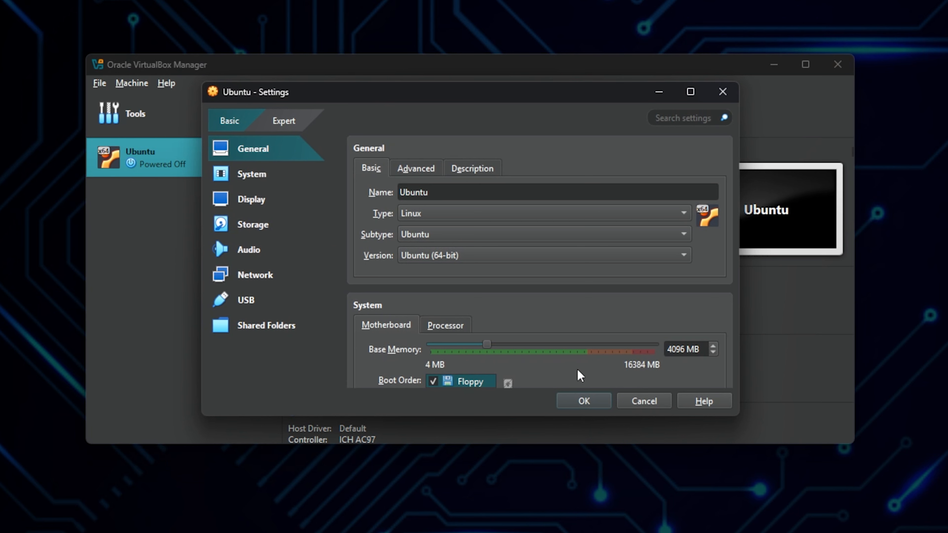
click(631, 402)
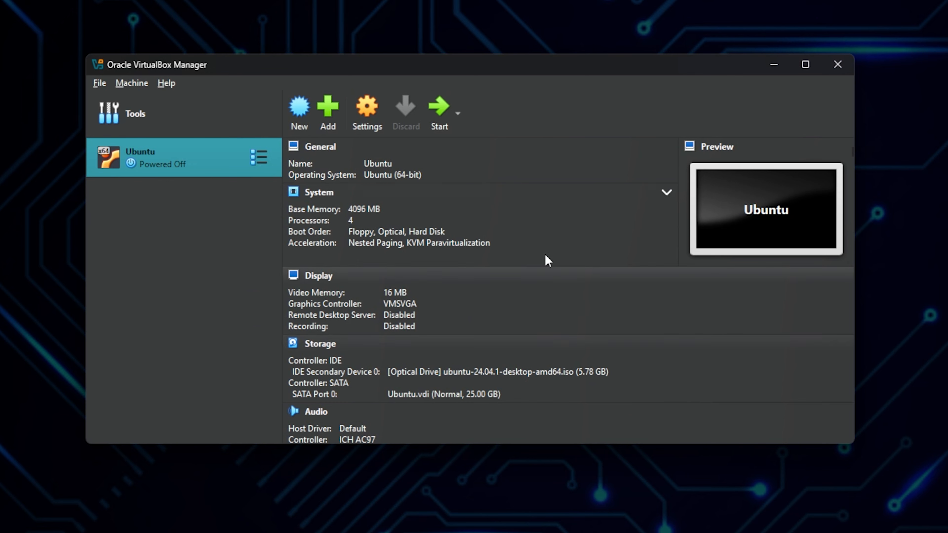
Start the Ubuntu virtual machine and maximize its window.
click(443, 113)
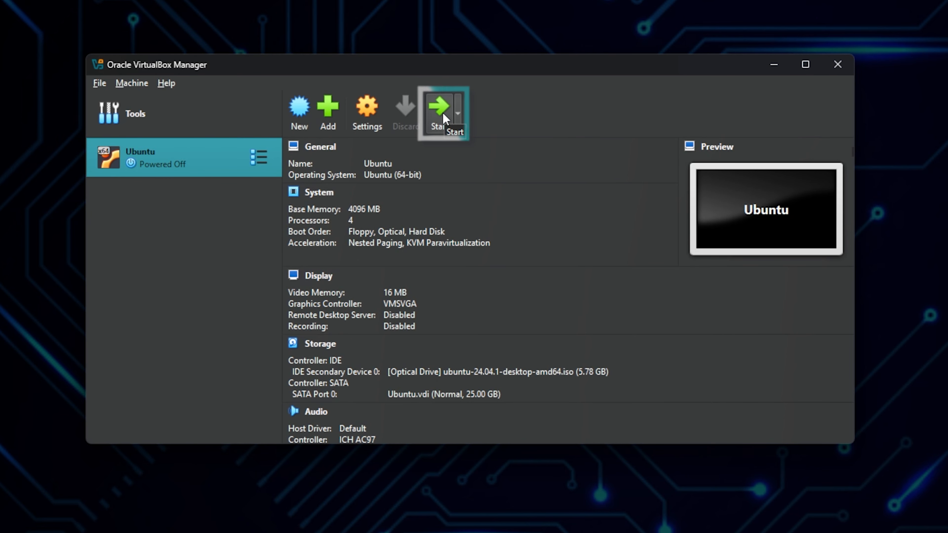
click(443, 113)
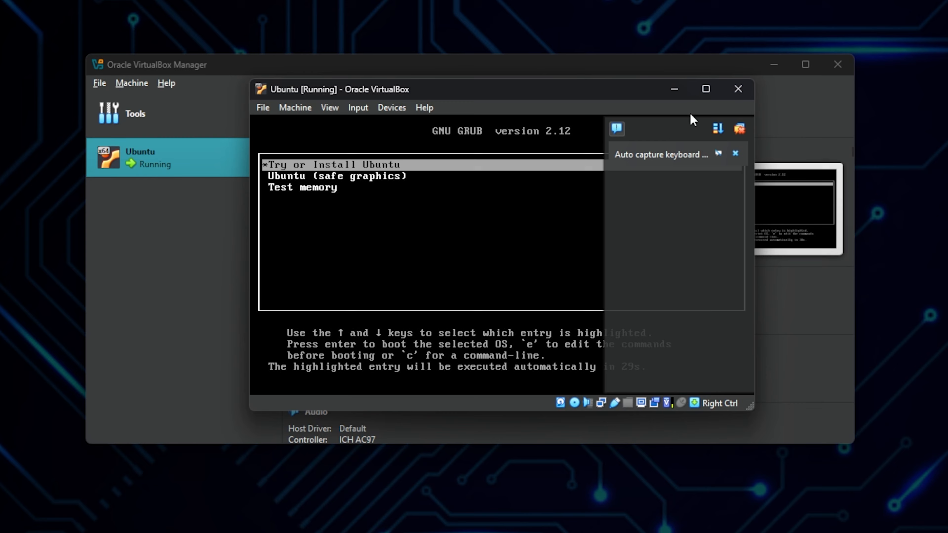
click(706, 89)
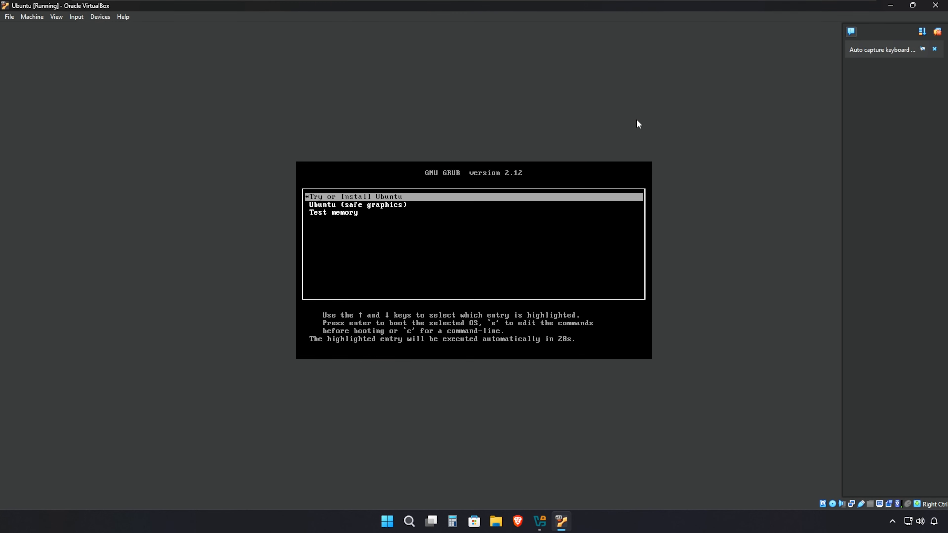
Let the virtual machine capture the mouse and keyboard, and boot the Try or Install Ubuntu entry.
click(574, 193)
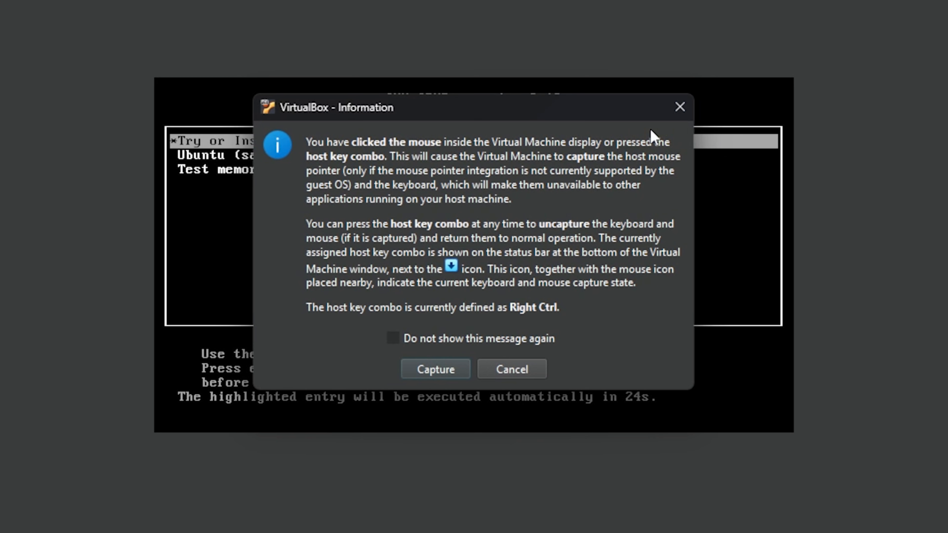
click(434, 375)
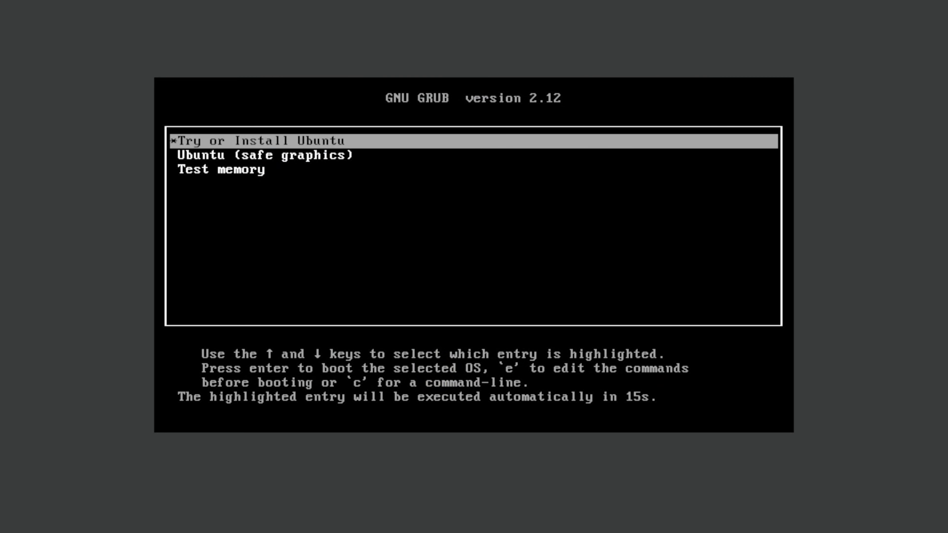
key(Return)
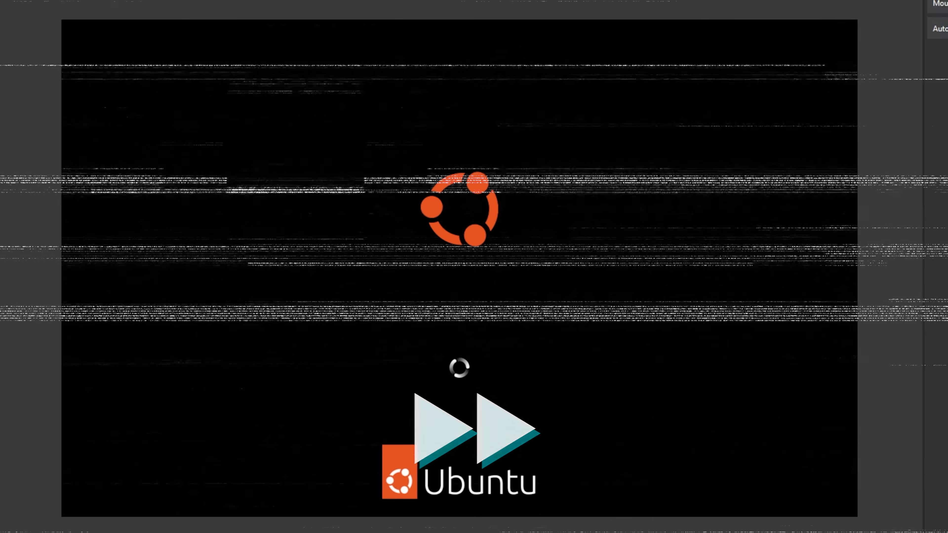